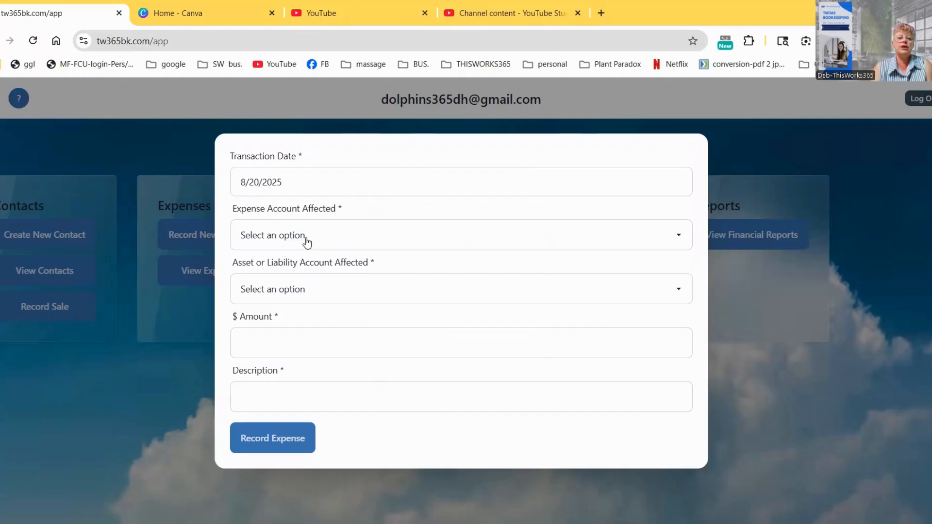
Choose Advertising as the expense account affected for the 8/20/2025 transaction
left_click(304, 228)
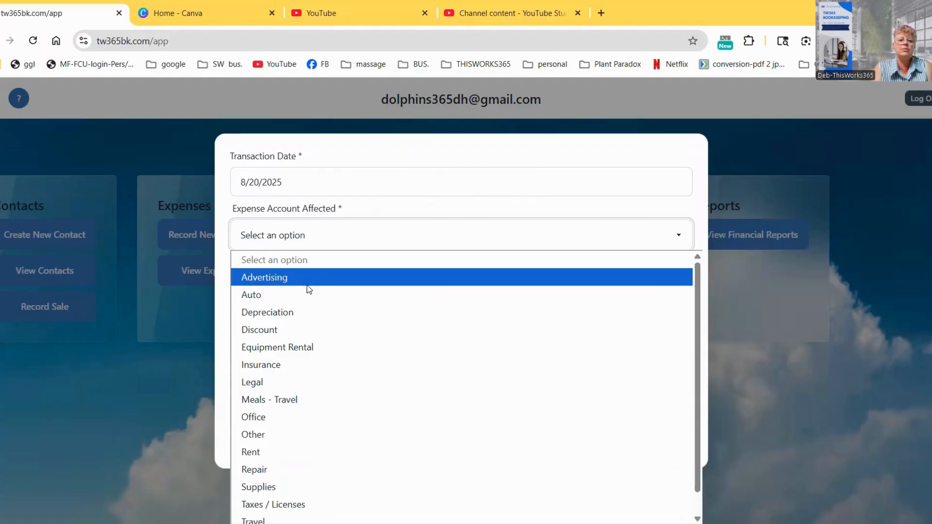
left_click(279, 281)
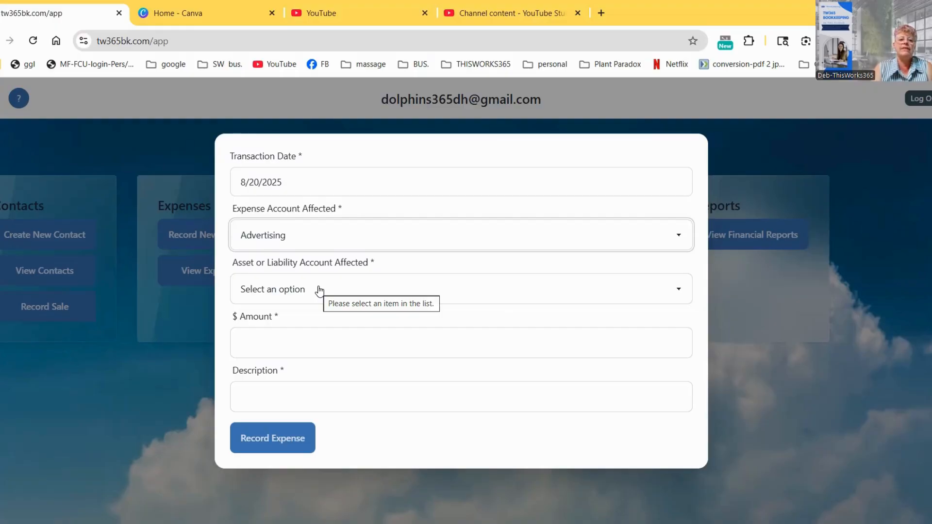
left_click(304, 235)
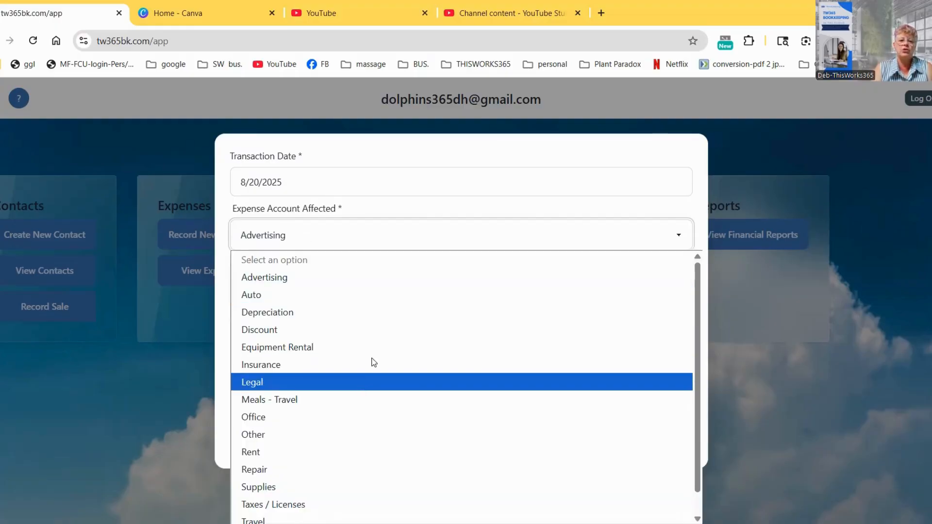
scroll(379, 360, "down", 1)
scroll(378, 381, "up", 1)
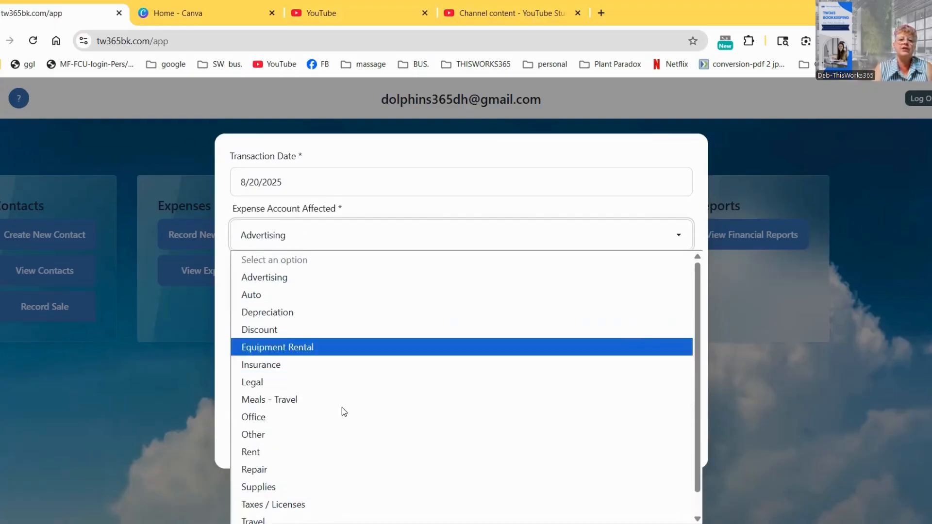
left_click(280, 237)
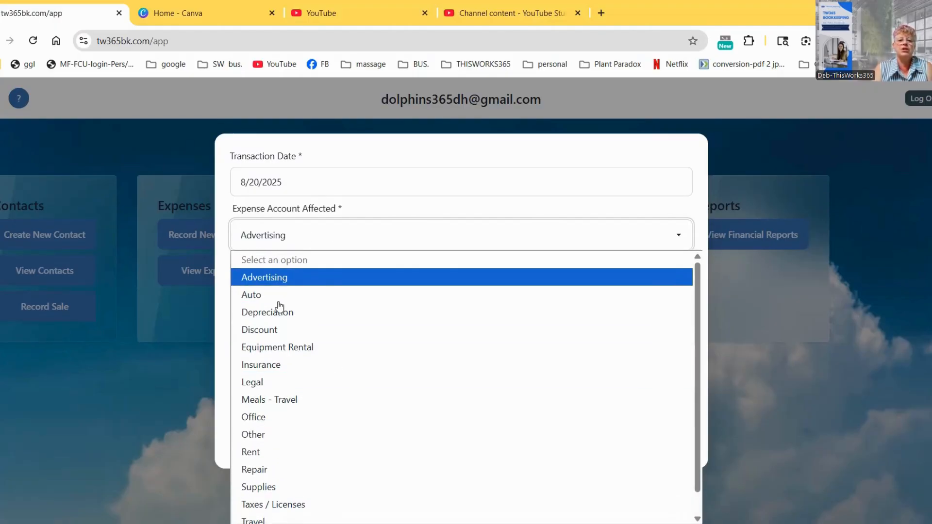
Set the asset or liability account to Bank Accnt-Dirigo-Checking and the amount to 78.45
left_click(324, 294)
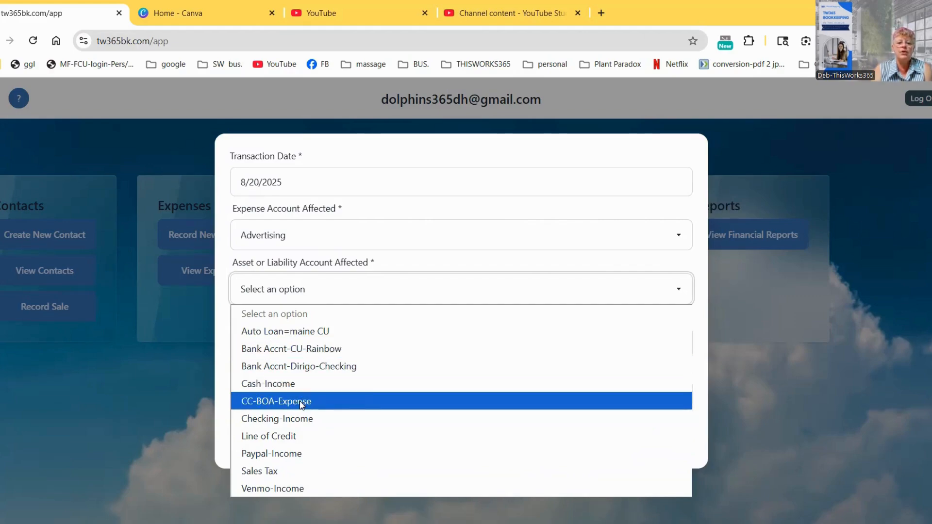
left_click(321, 369)
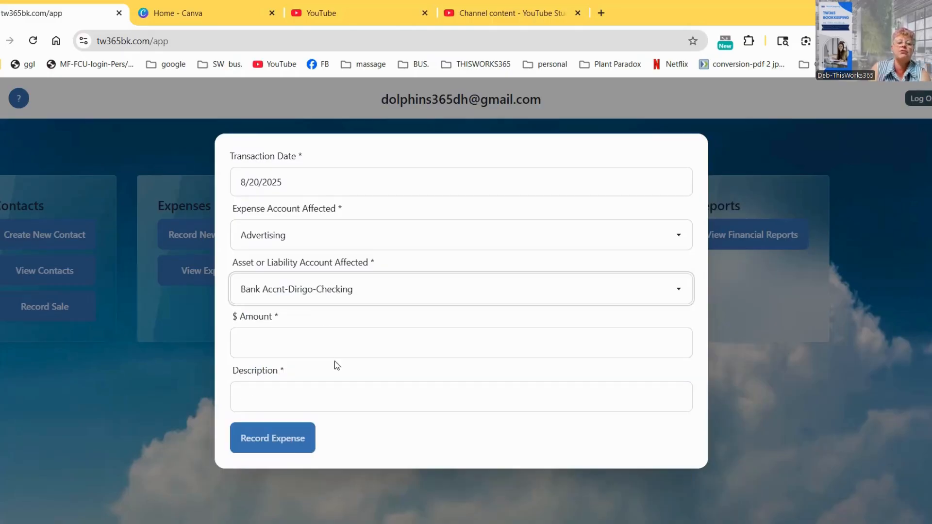
left_click(306, 342)
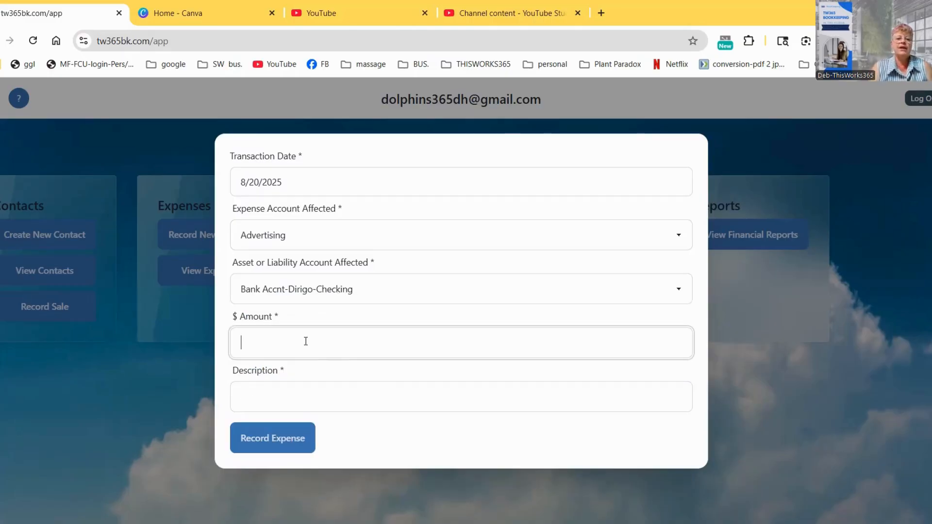
type("7")
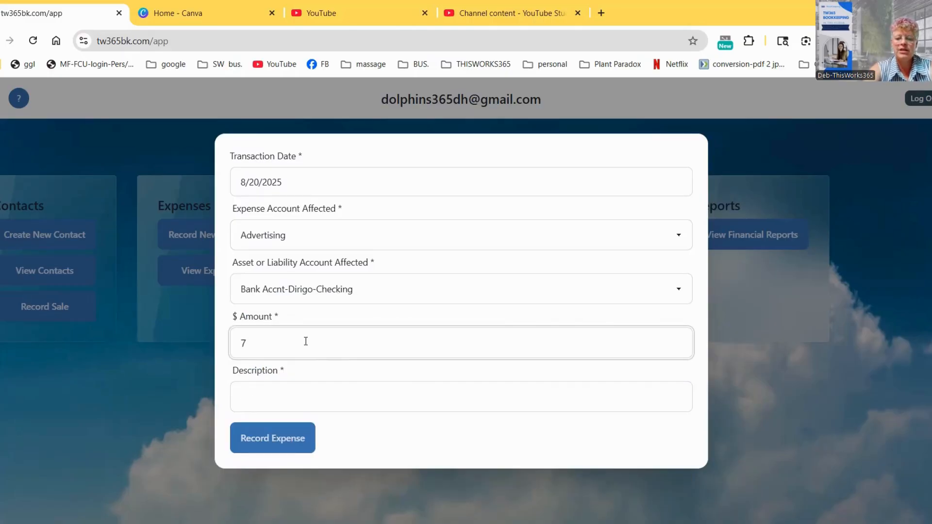
type("8.45")
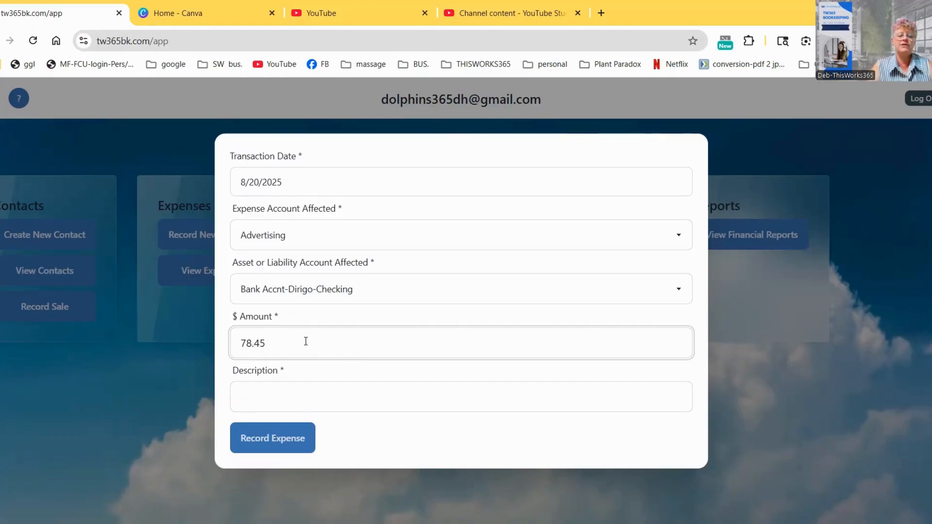
Enter the description "fb ads-add on aug 1st for 3 weeks." and record the advertising expense
left_click(294, 395)
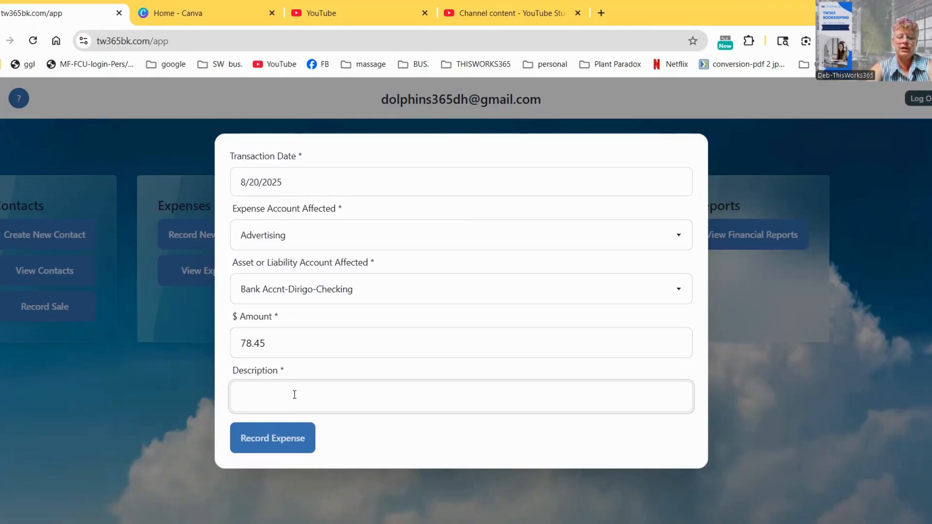
type("fb adds")
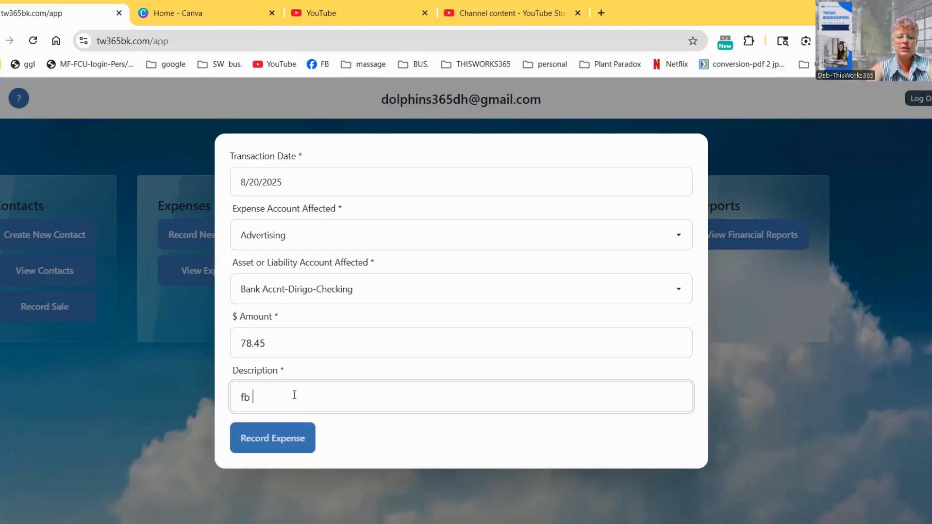
key("BackSpace")
key("BackSpace")
key("BackSpace")
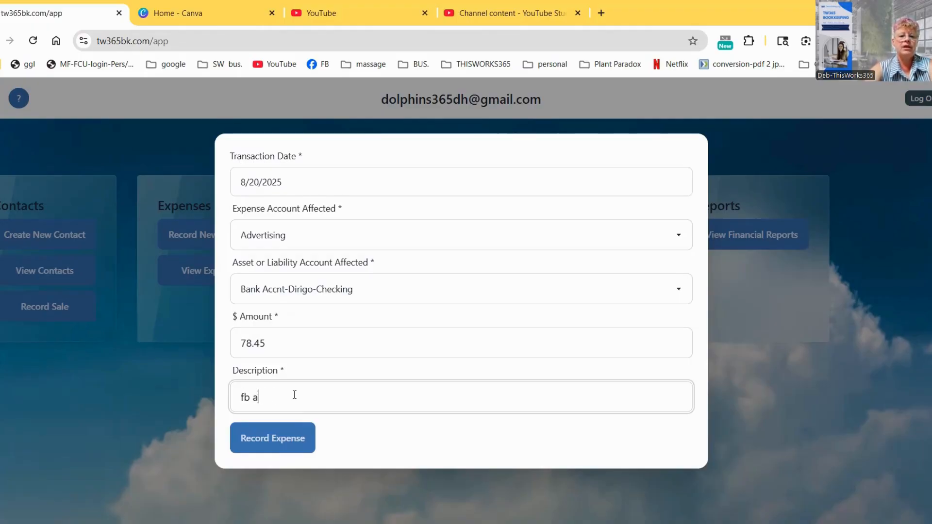
type("ds-")
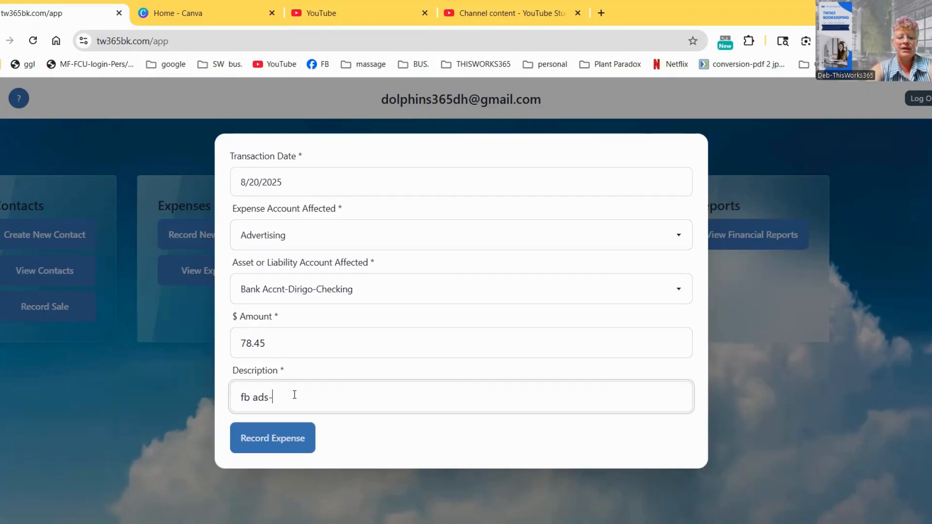
type("add on ")
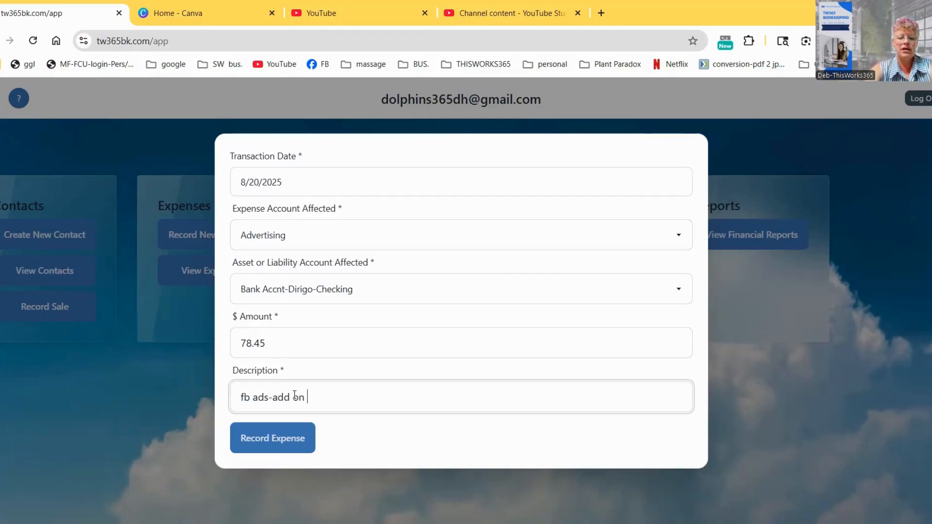
type("aug ")
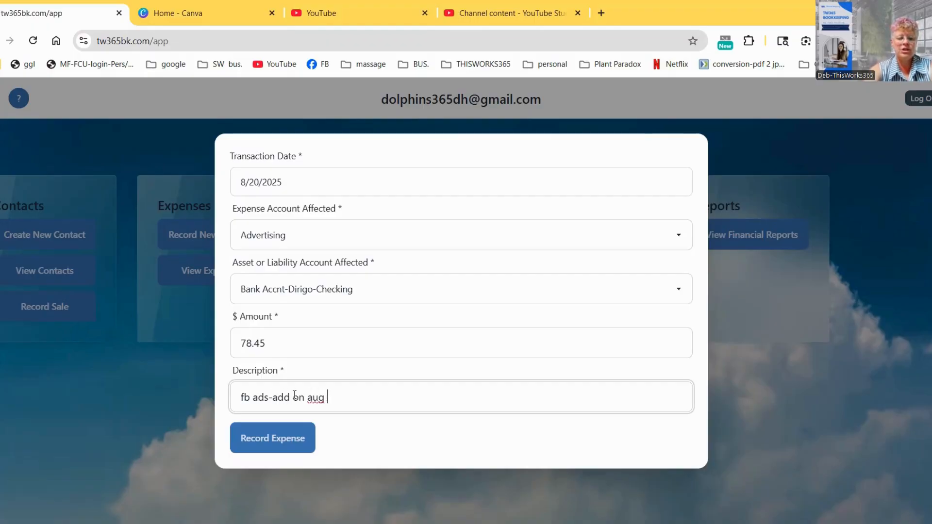
type("1st for ")
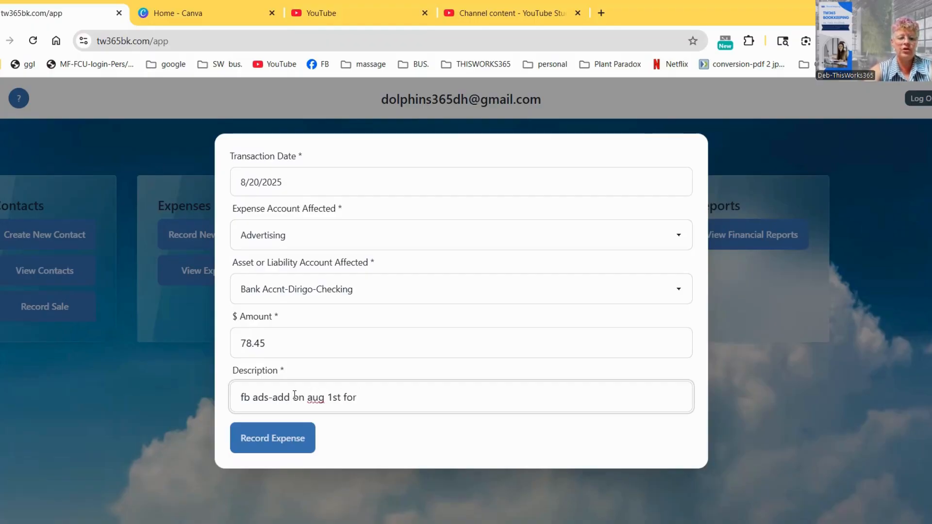
type("3 weeks")
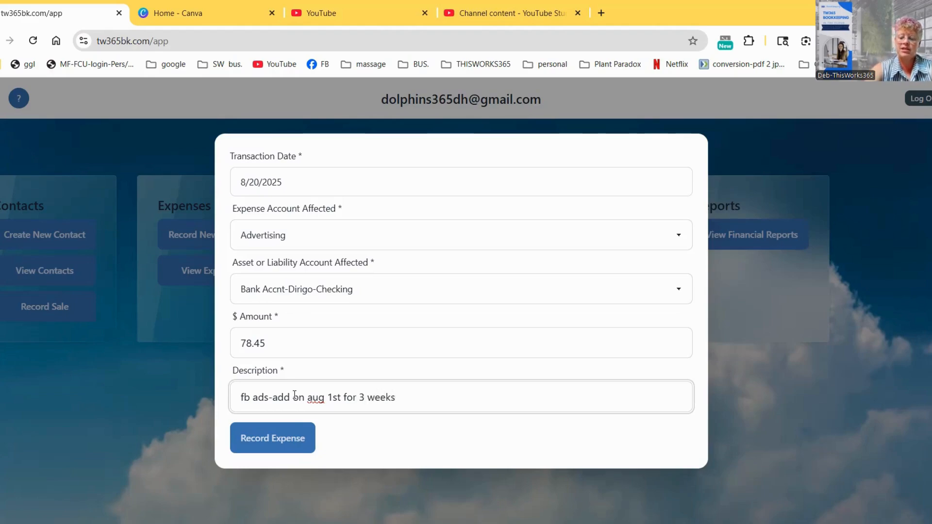
type(".")
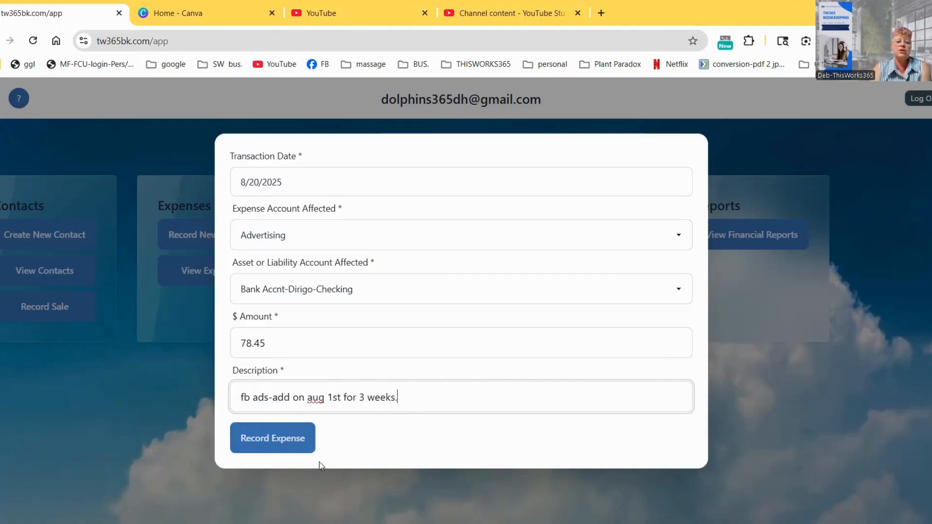
left_click(278, 443)
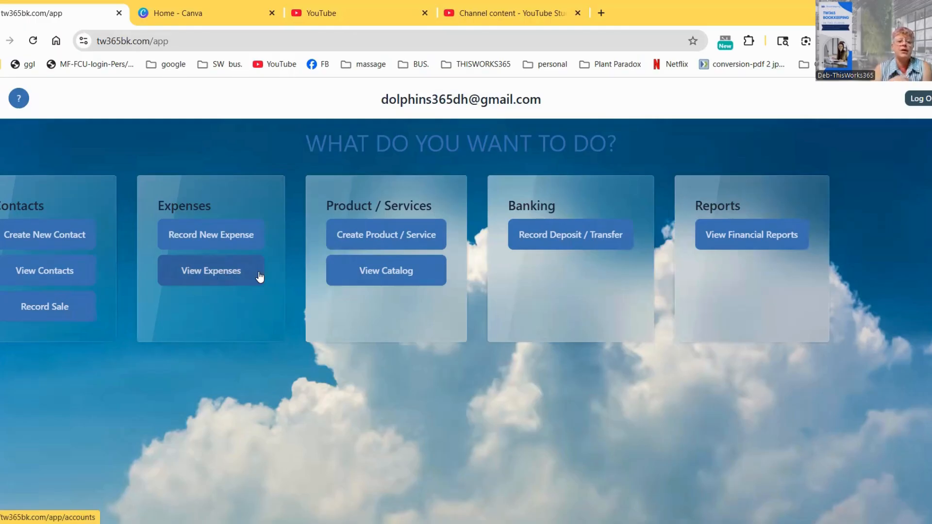
Examine the transactions in the Advertising expense account and return to the main page
left_click(234, 275)
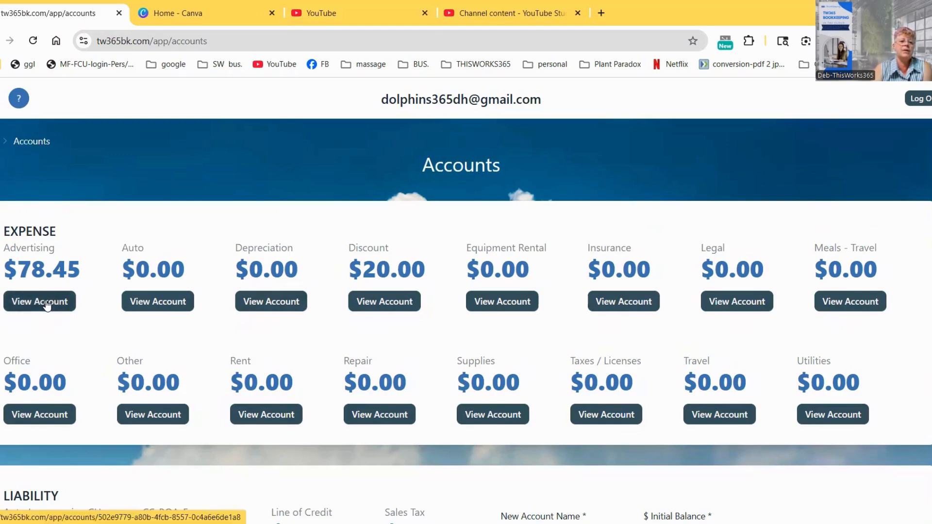
left_click(47, 301)
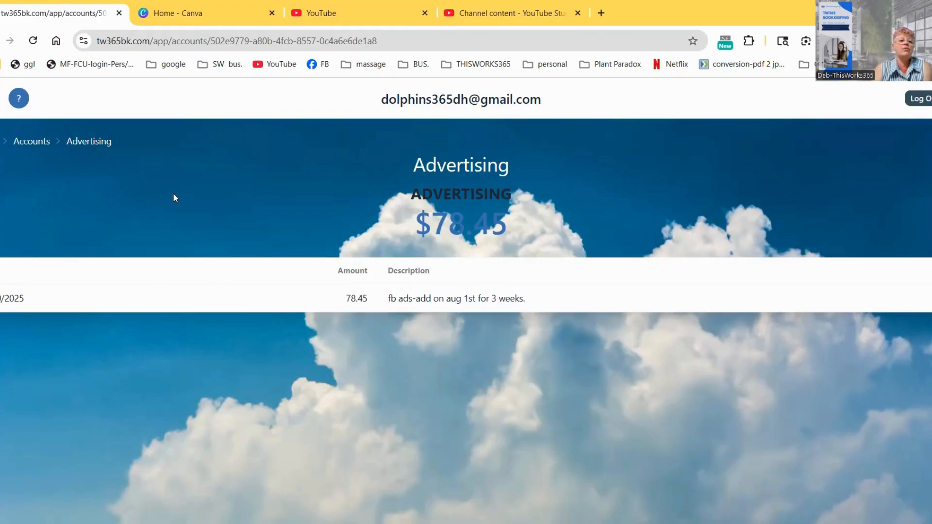
left_click(12, 140)
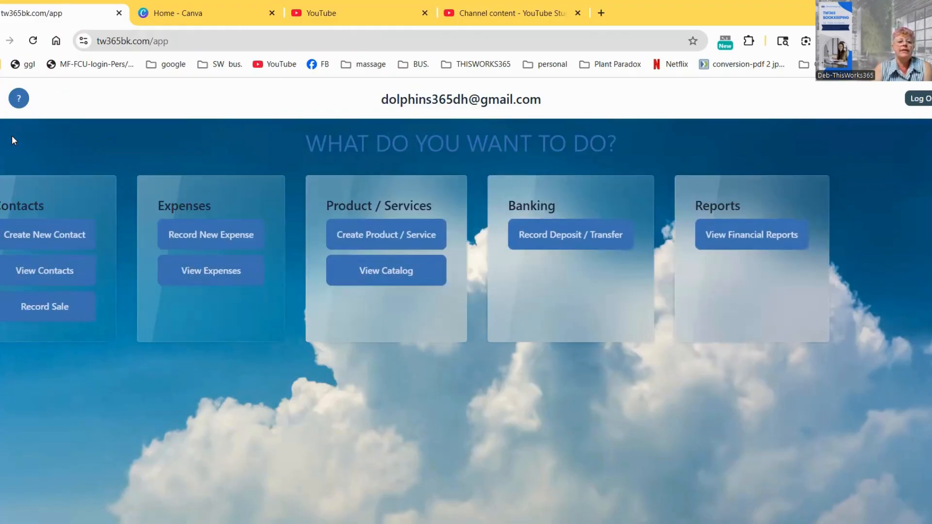
Start a new expense dated 9/25/2025 with Office as the expense account affected
left_click(212, 238)
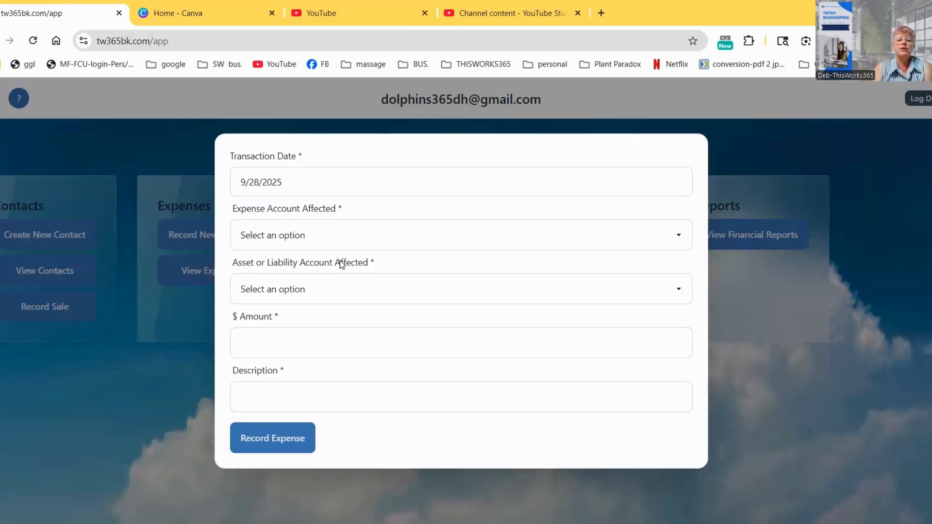
left_click(323, 197)
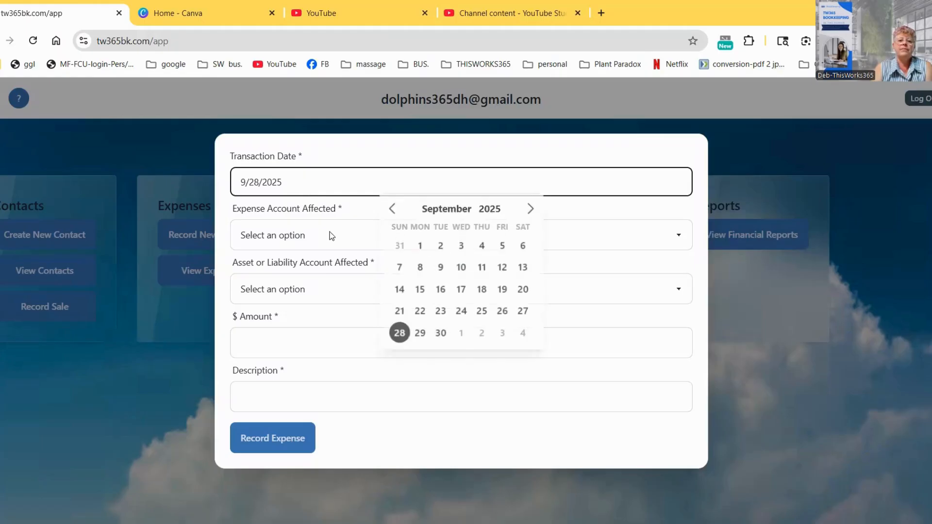
left_click(482, 314)
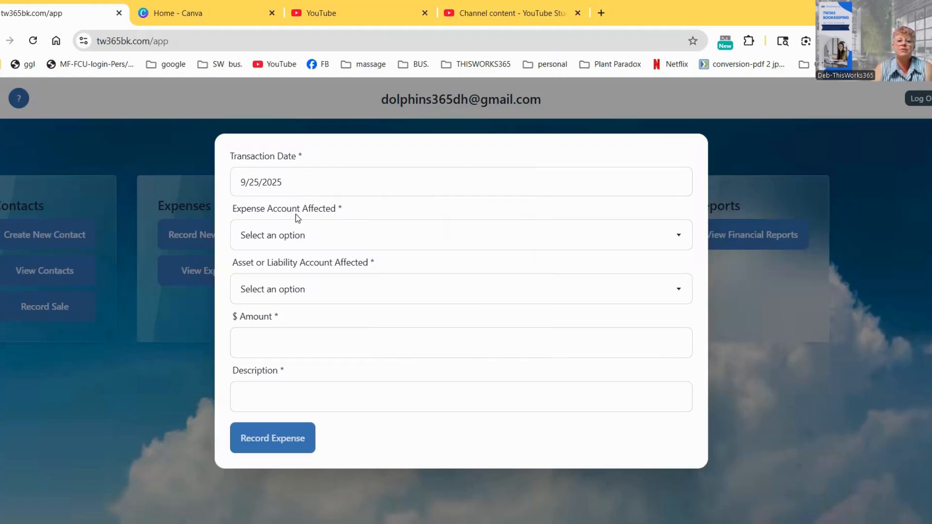
left_click(293, 240)
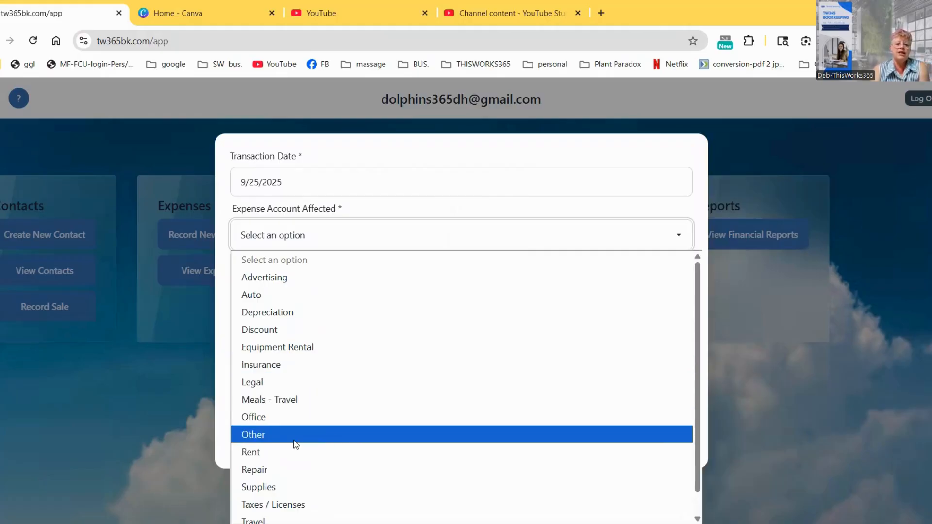
left_click(261, 417)
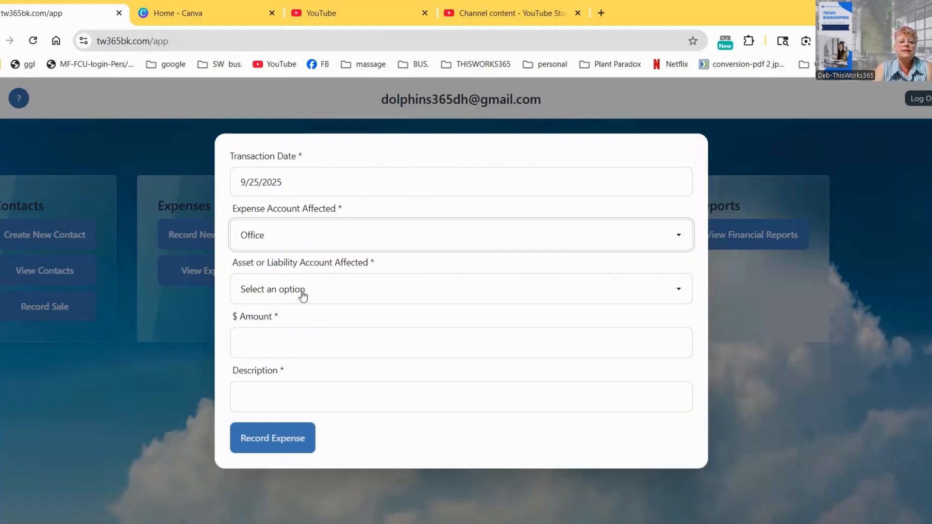
Set the asset or liability account to CC-BOA-Expense and the amount to 24.78
left_click(303, 294)
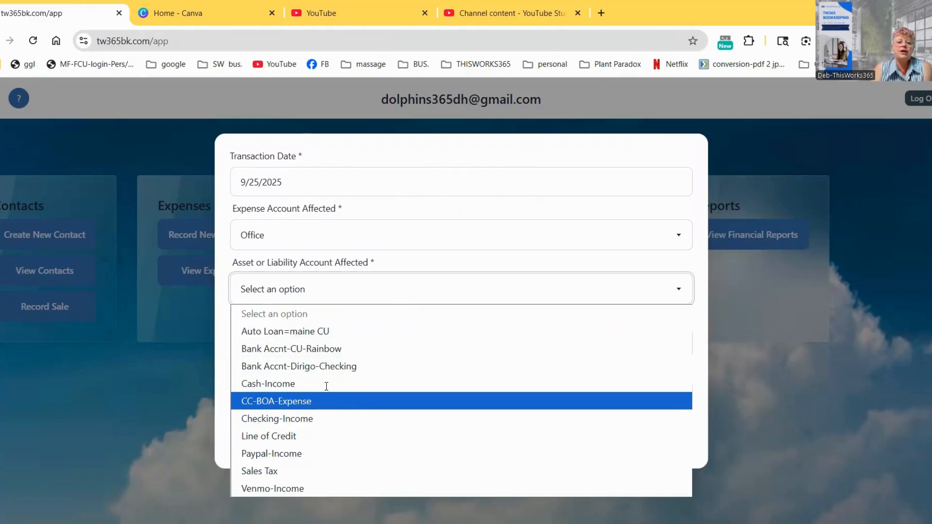
left_click(299, 401)
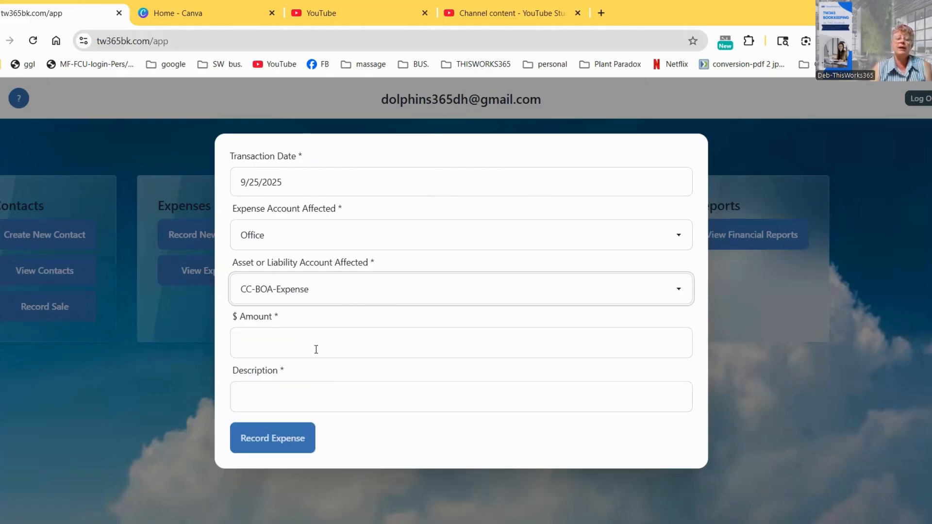
left_click(316, 350)
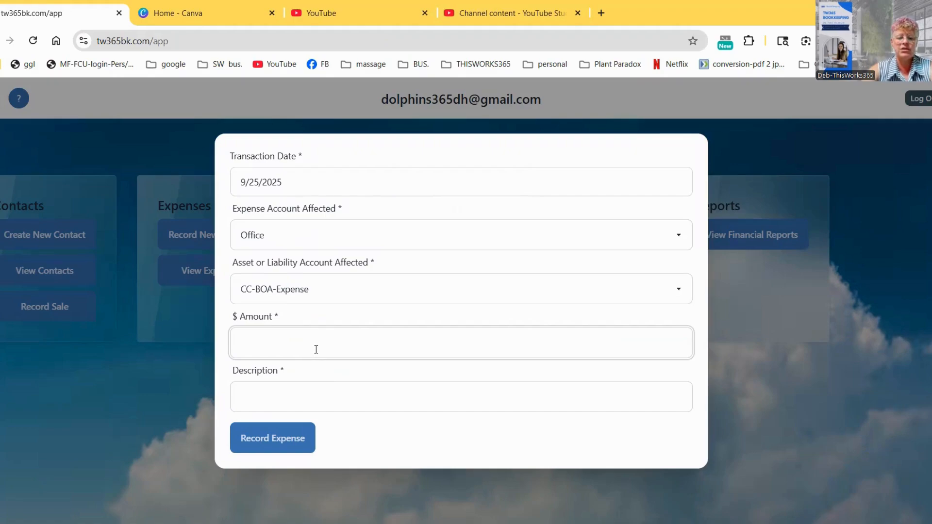
type("24.78")
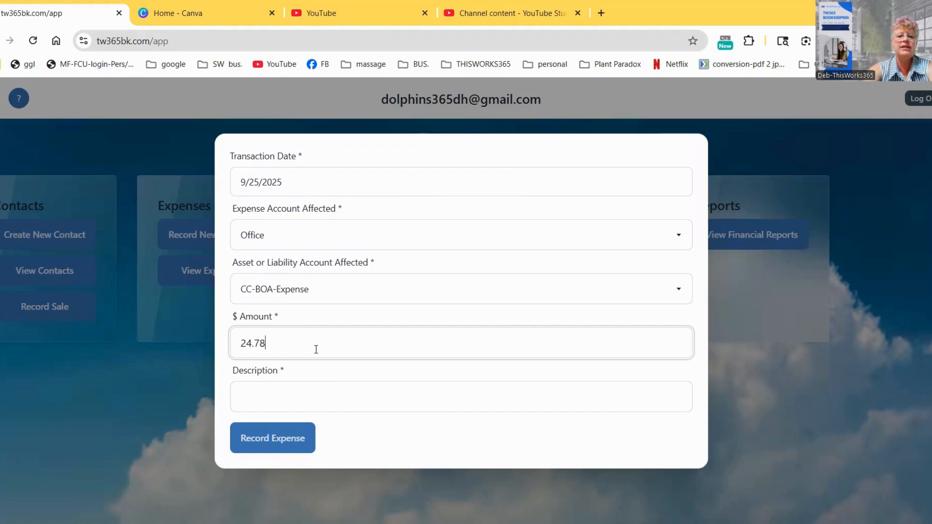
Enter the description "Walmart- box of copy paper" and record the office expense
left_click(292, 394)
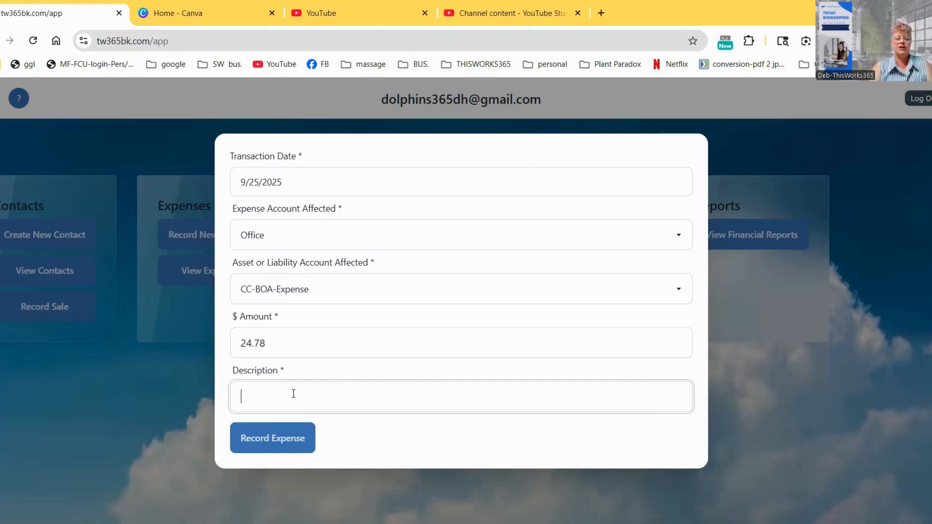
type("Wlamrt")
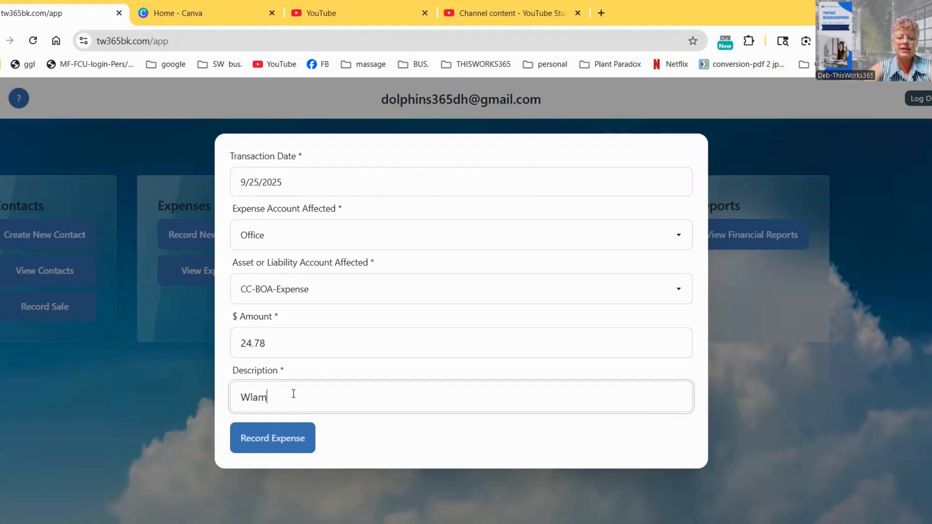
key("BackSpace")
key("BackSpace")
key("BackSpace")
key("BackSpace")
key("BackSpace")
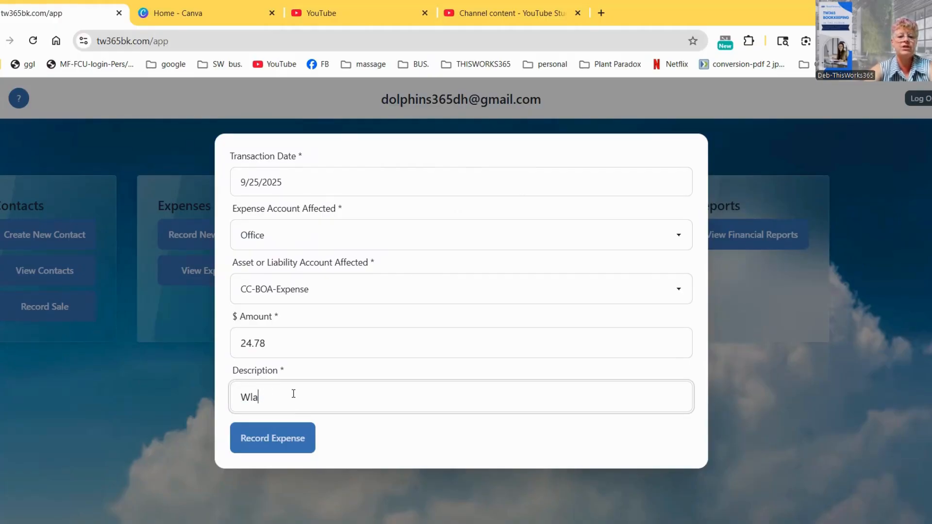
type("almart")
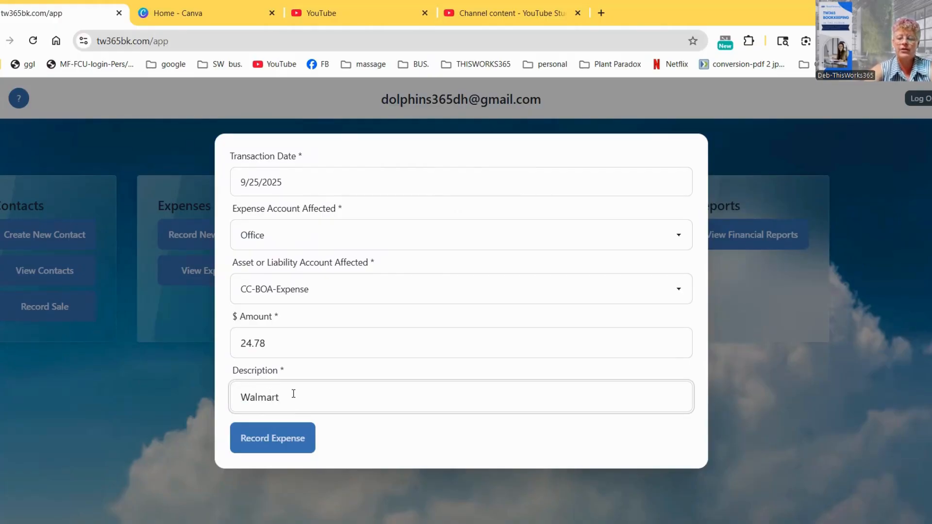
type("- box ")
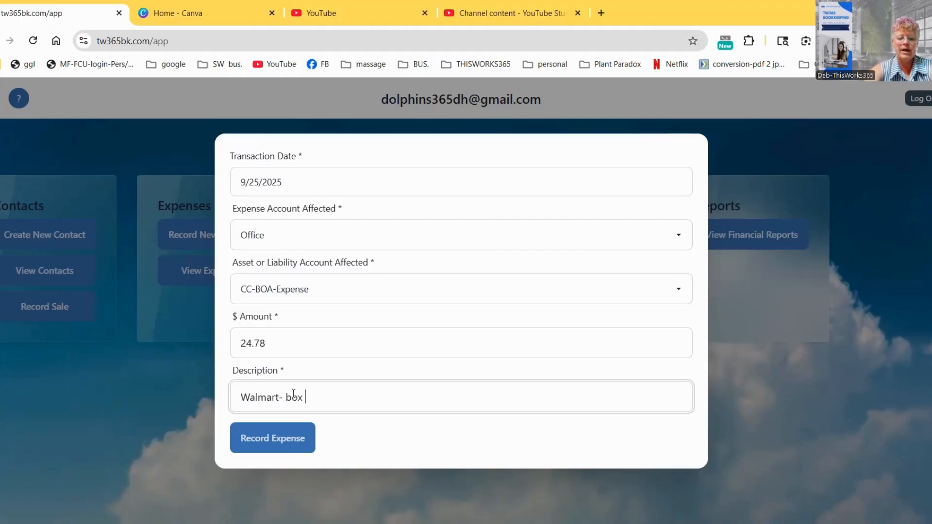
type("of copy paper")
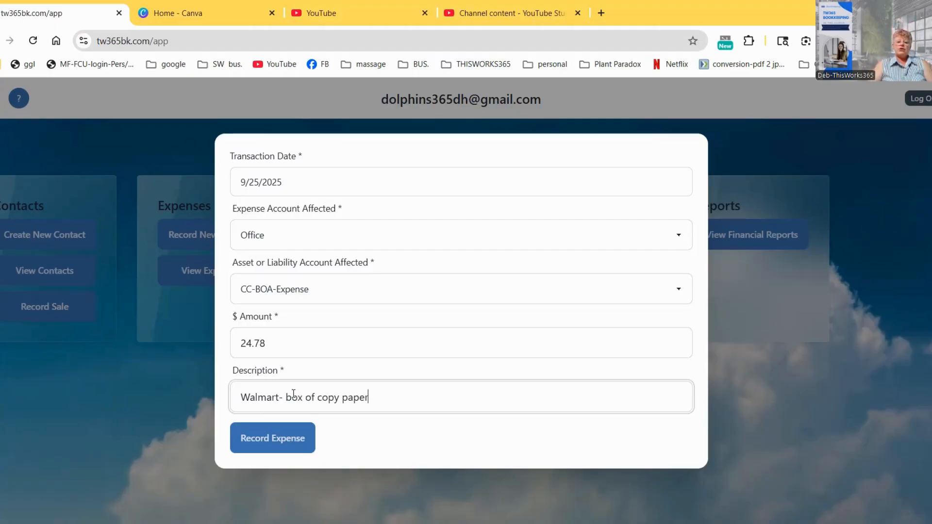
left_click(281, 445)
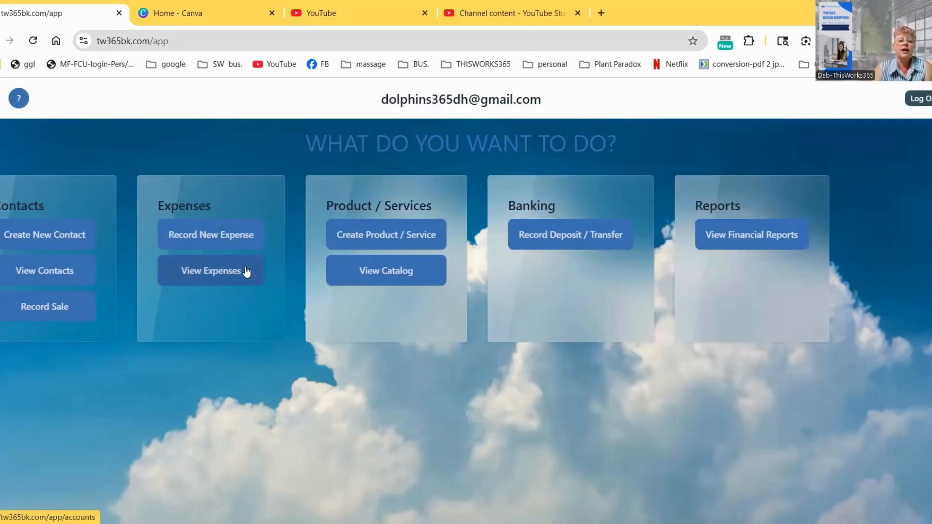
Examine the transactions in the Office expense account and return to the main page
left_click(244, 272)
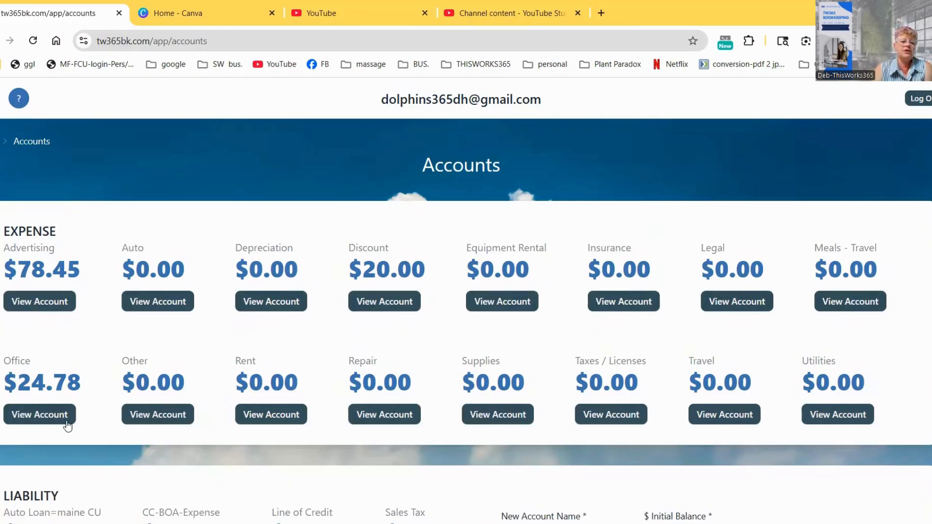
left_click(49, 416)
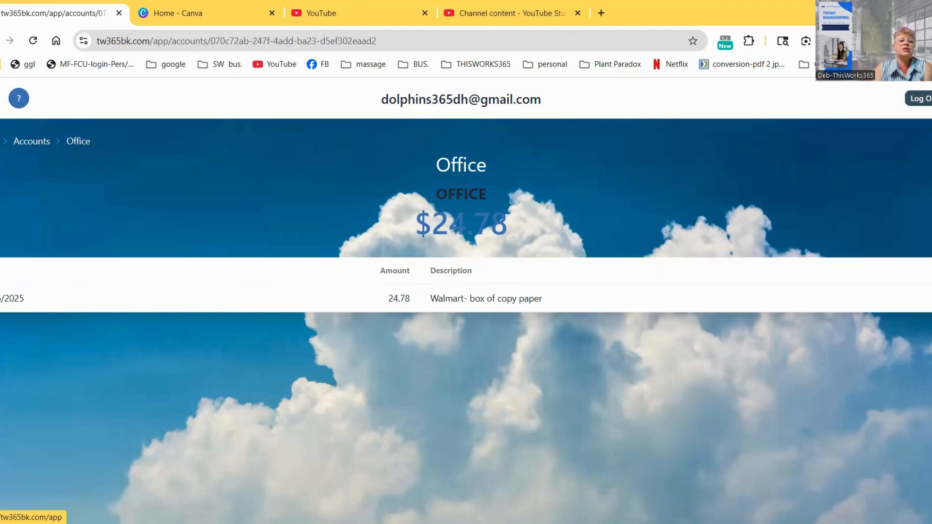
left_click(2, 140)
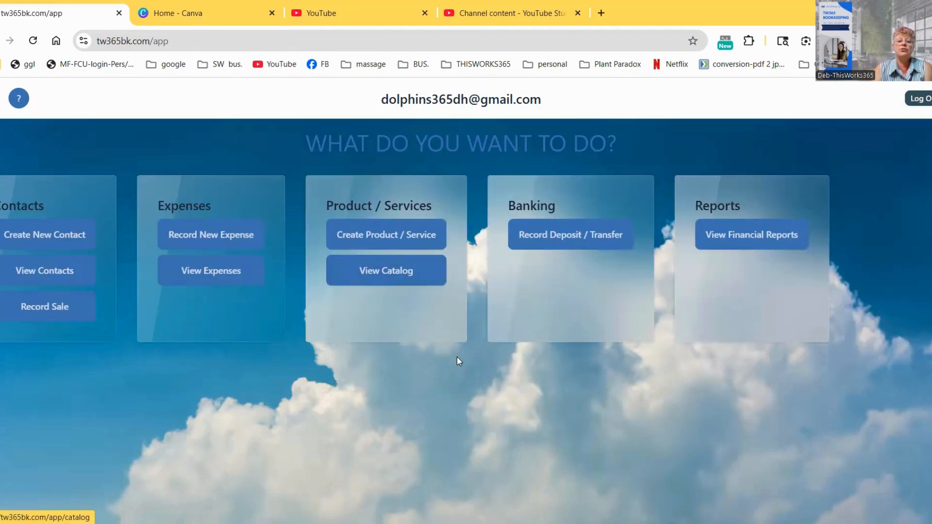